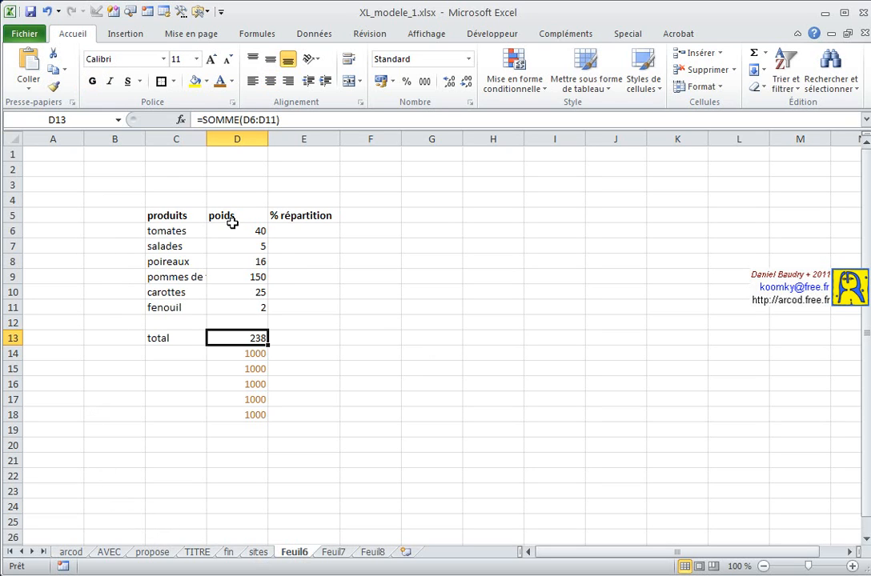
- Review the product list, the weights and the SOMME formula in D13, and fill the total cell D13 with yellow
{"action": "left_click_drag", "start_coordinate": [156, 234], "coordinate": [156, 309]}
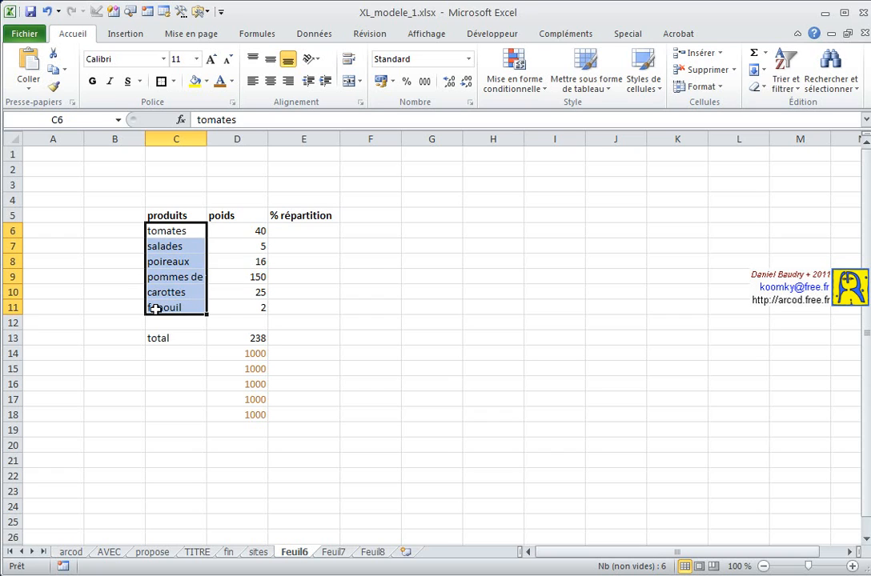
{"action": "left_click_drag", "start_coordinate": [219, 229], "coordinate": [227, 312]}
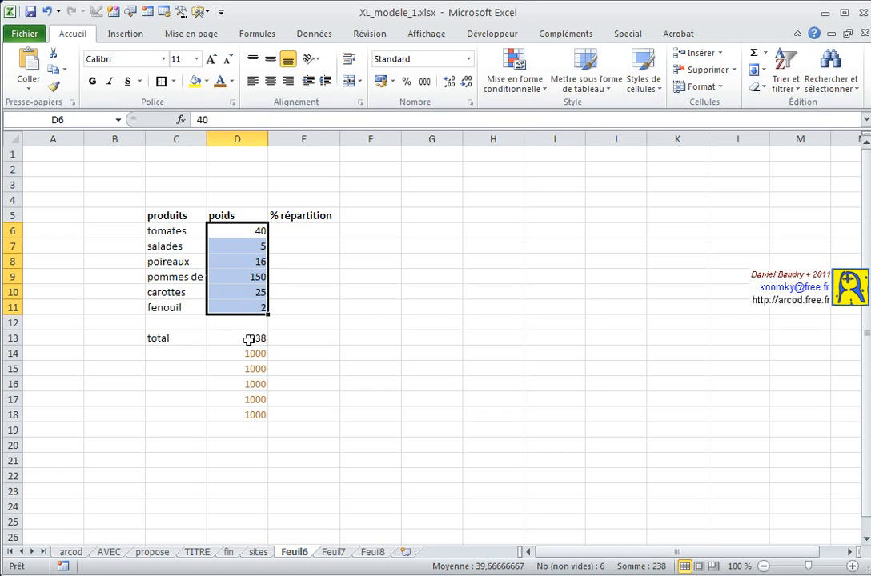
{"action": "left_click", "coordinate": [247, 340]}
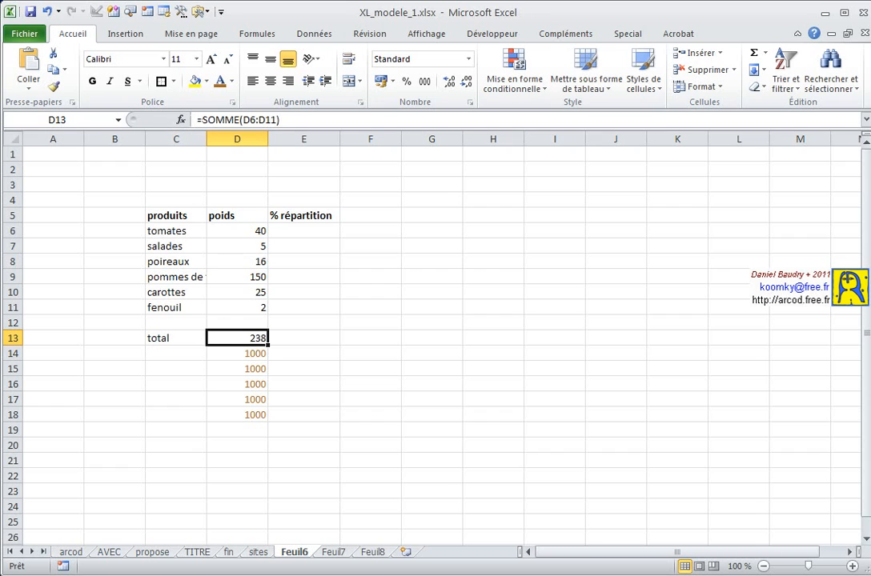
{"action": "left_click_drag", "start_coordinate": [198, 120], "coordinate": [283, 120]}
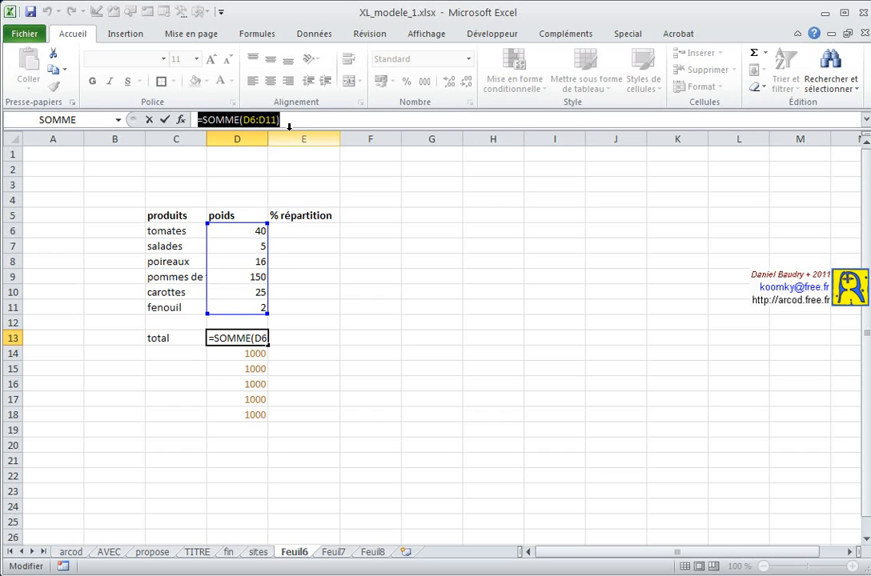
{"action": "key", "text": "Return"}
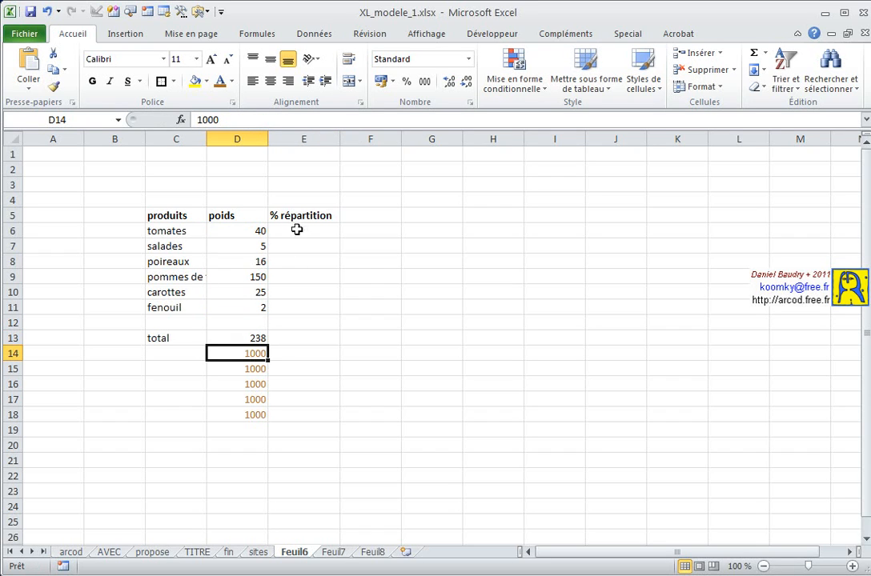
{"action": "left_click", "coordinate": [244, 337]}
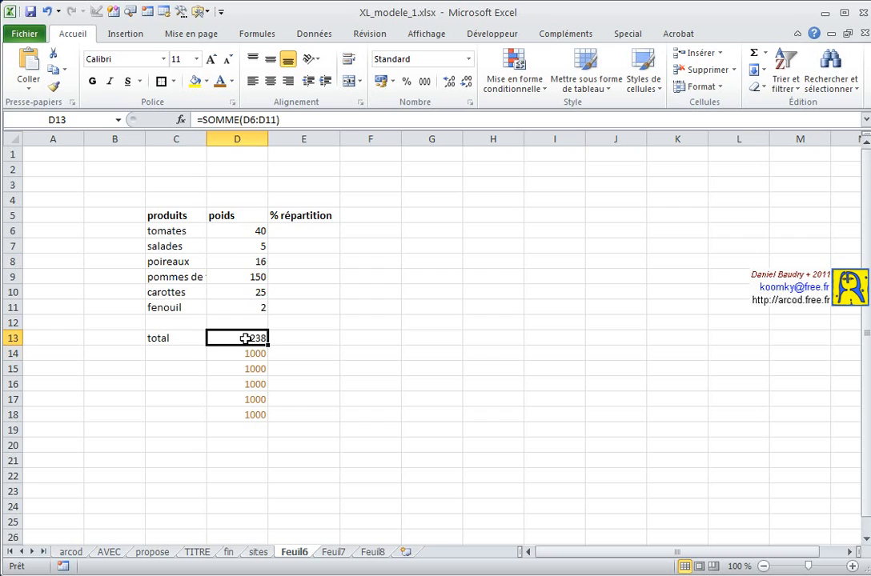
{"action": "left_click", "coordinate": [195, 81]}
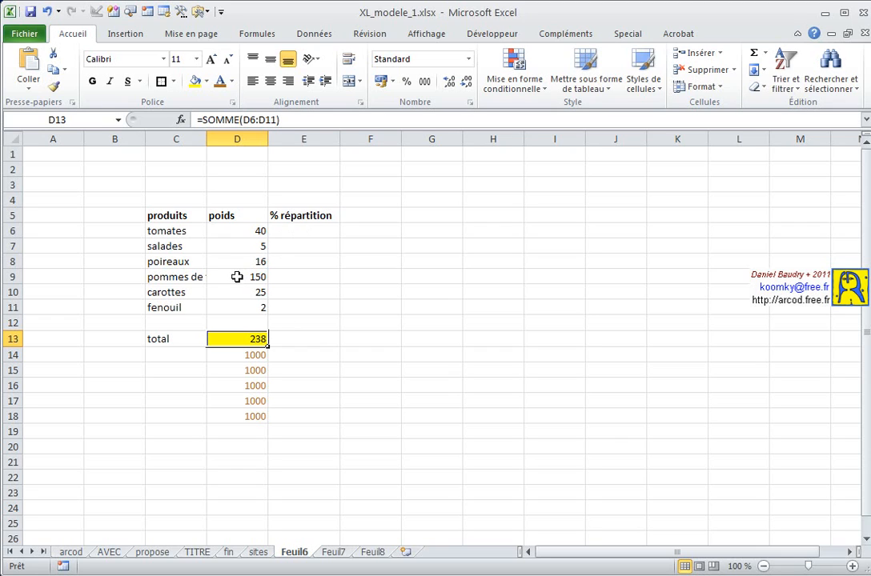
- Enter =D6/D13 in E6 for the tomatoes' share of the total, and copy the formula down to E11
{"action": "left_click", "coordinate": [296, 230]}
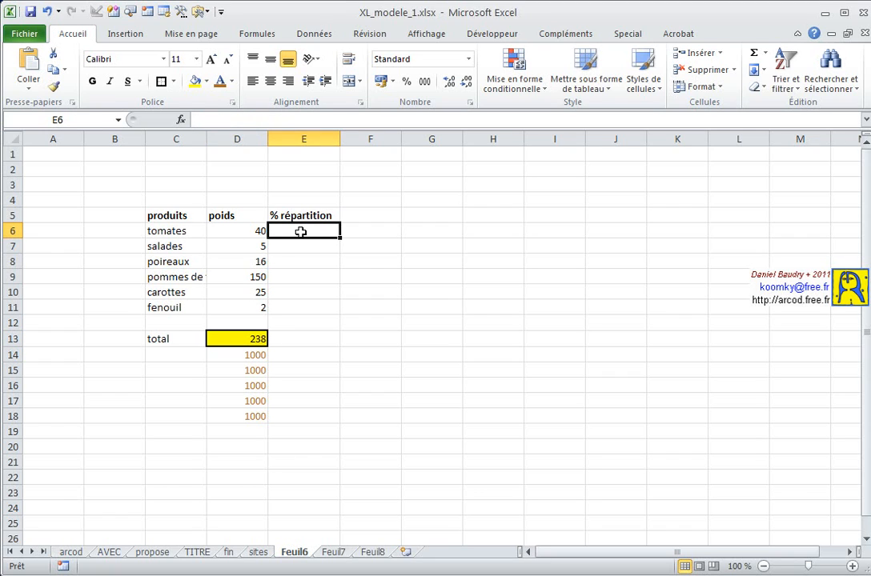
{"action": "type", "text": "="}
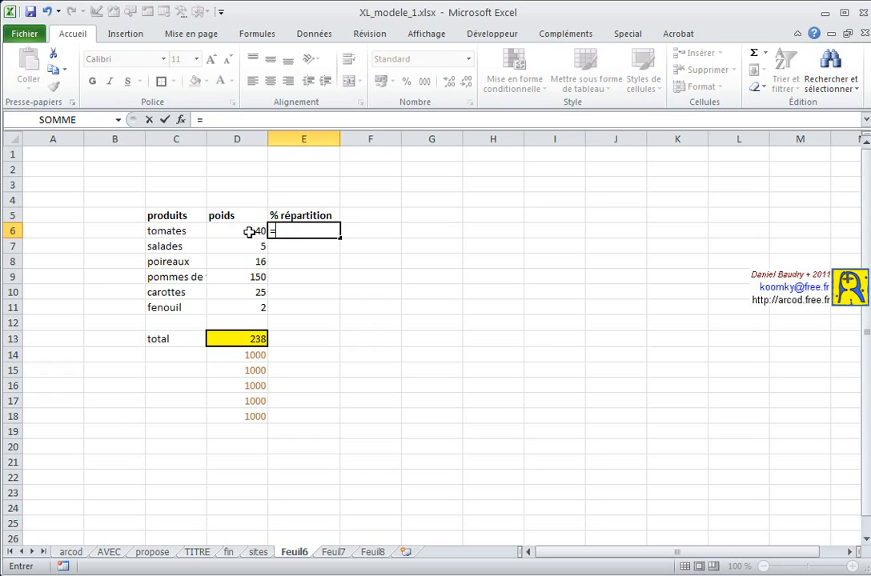
{"action": "left_click", "coordinate": [244, 232]}
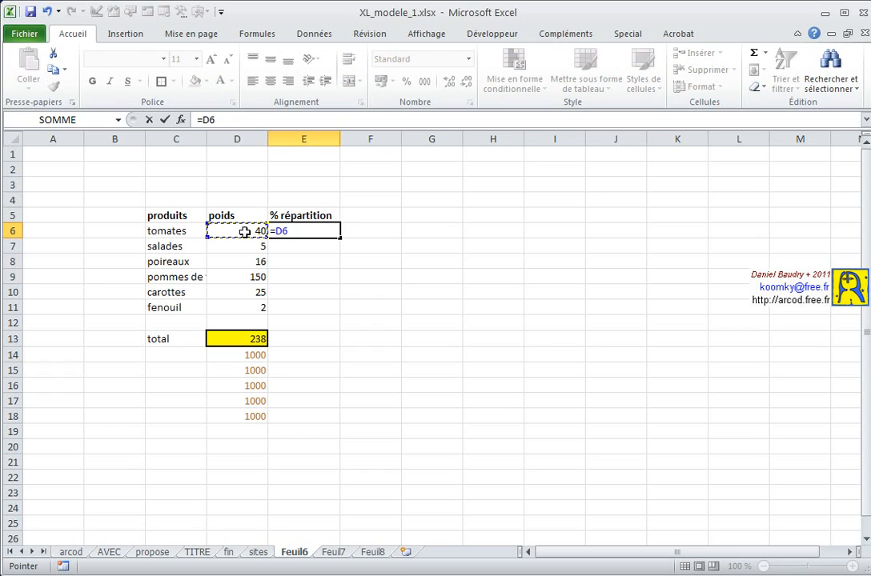
{"action": "type", "text": "/"}
{"action": "left_click", "coordinate": [239, 339]}
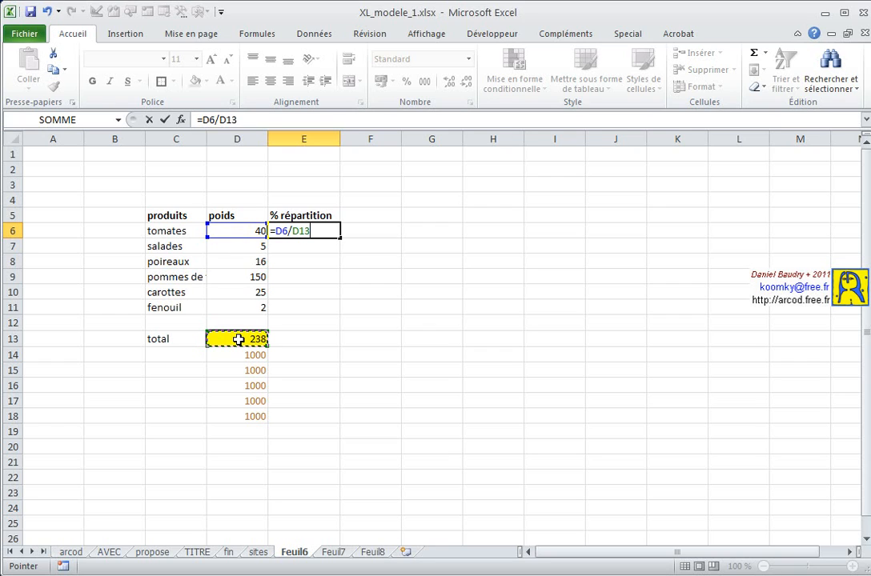
{"action": "key", "text": "Return"}
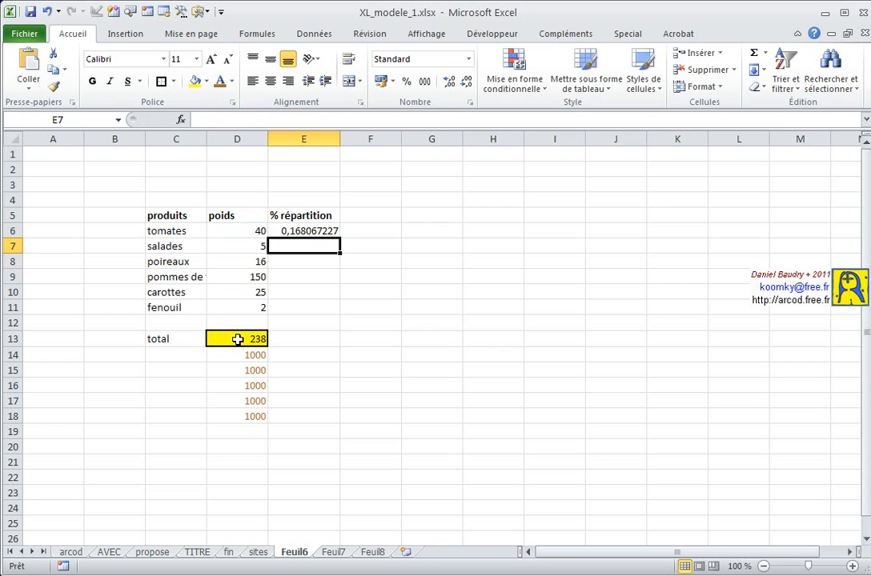
{"action": "left_click", "coordinate": [316, 231]}
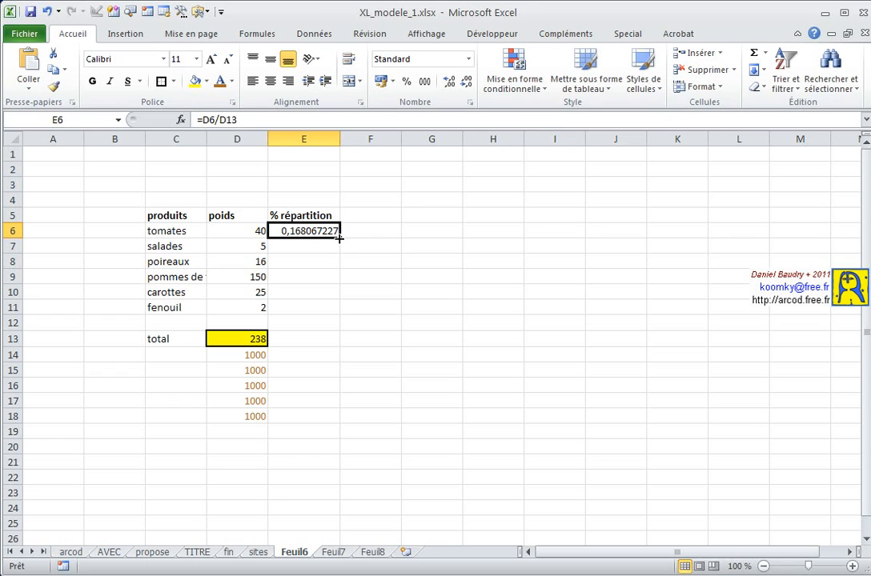
{"action": "left_click_drag", "start_coordinate": [338, 238], "coordinate": [336, 312]}
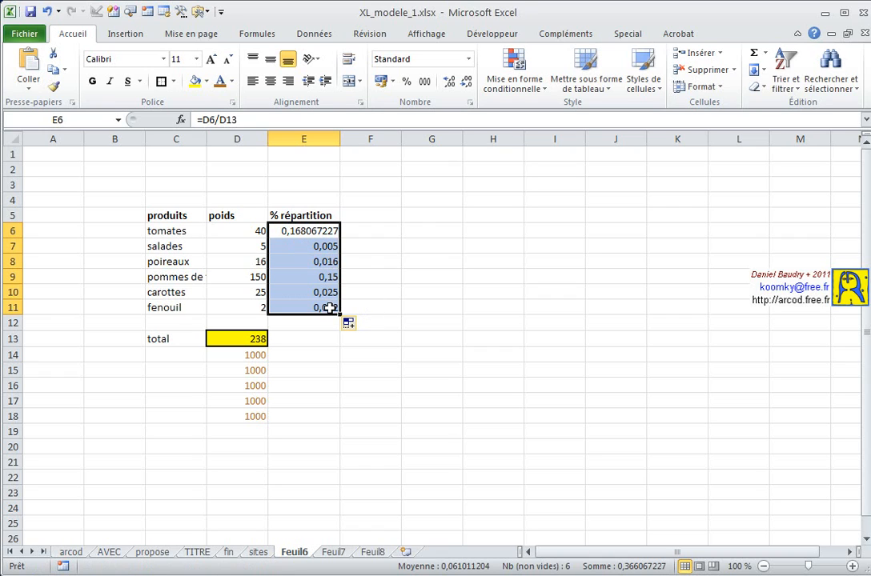
- Examine the copied % répartition formulas from E6 to E11, checking which weight and divisor cells each one references
{"action": "left_click_drag", "start_coordinate": [324, 276], "coordinate": [176, 277]}
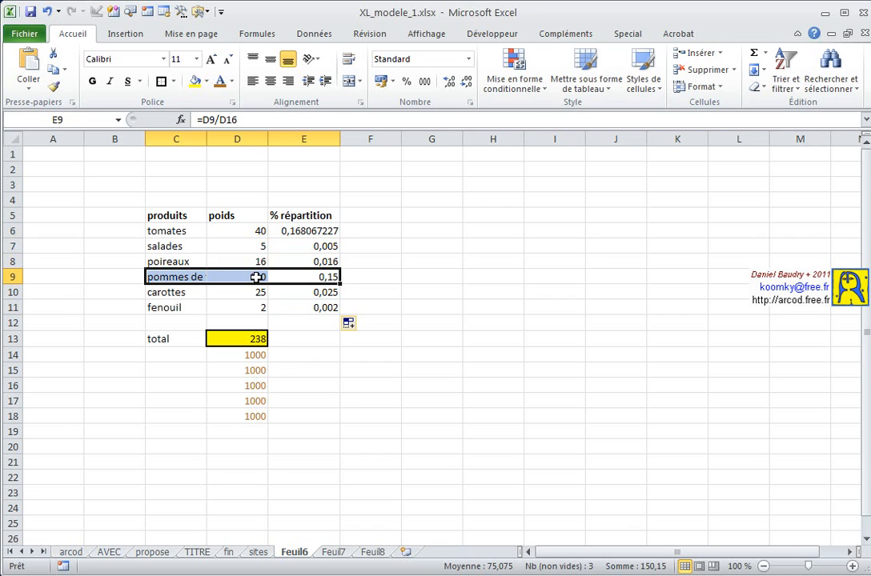
{"action": "left_click", "coordinate": [255, 277]}
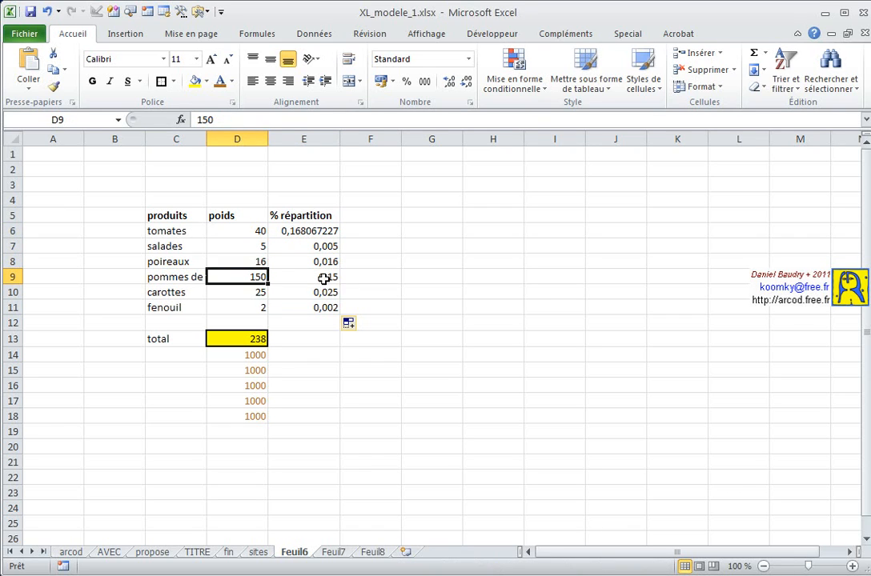
{"action": "left_click", "coordinate": [324, 277]}
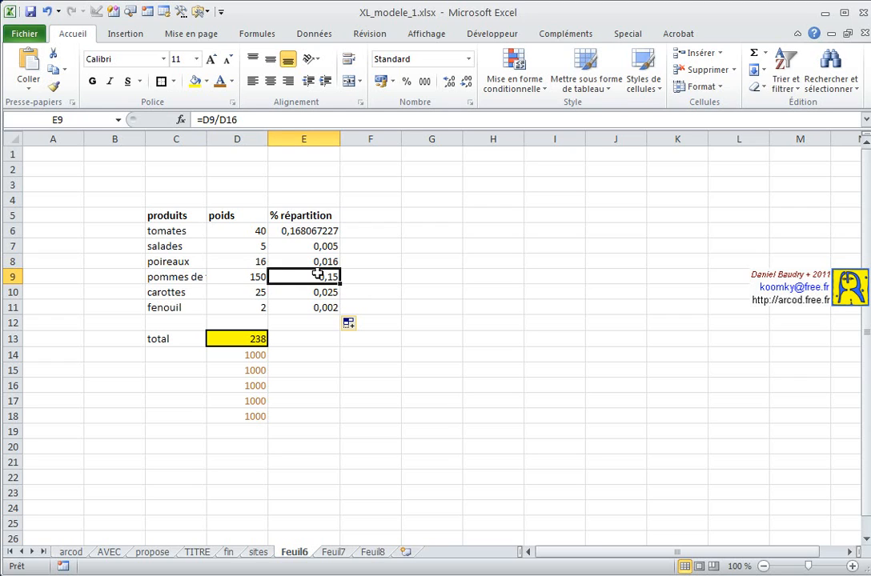
{"action": "left_click", "coordinate": [302, 232]}
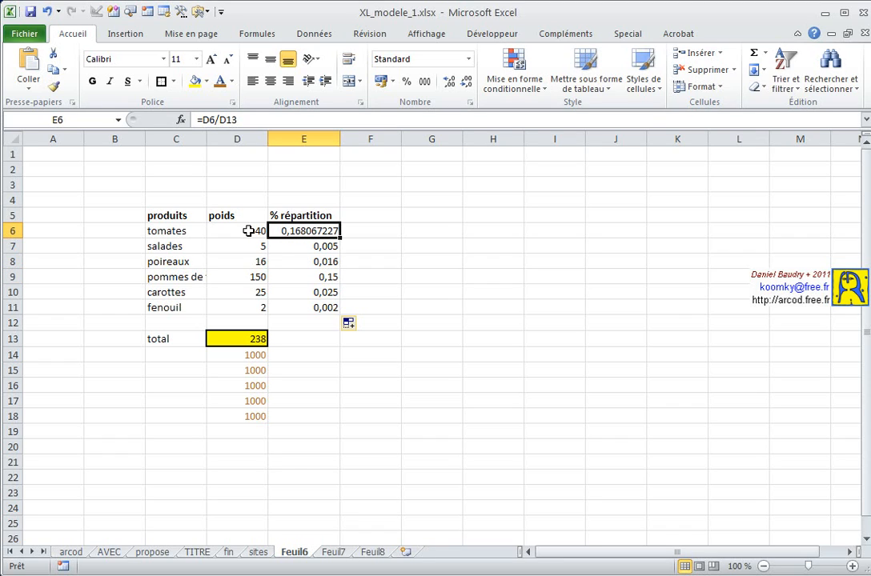
{"action": "left_click", "coordinate": [227, 120]}
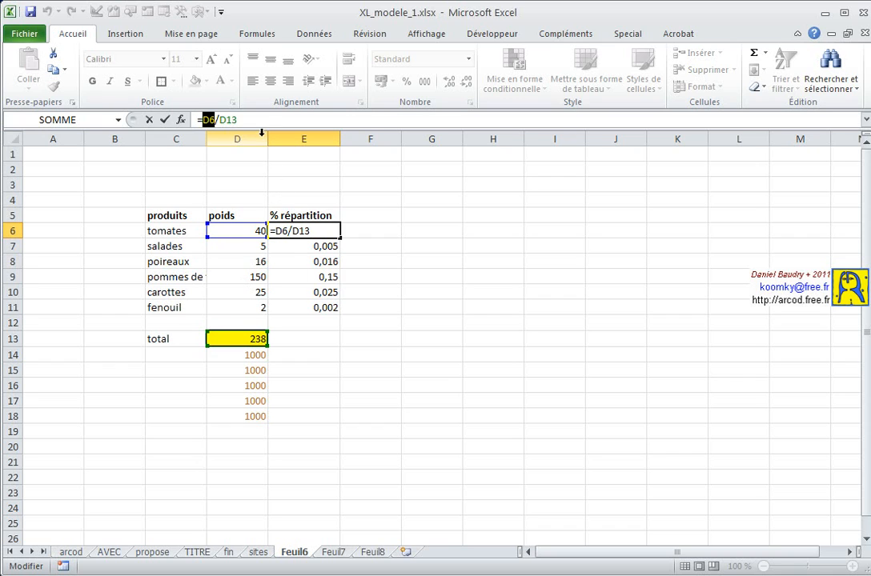
{"action": "key", "text": "Return"}
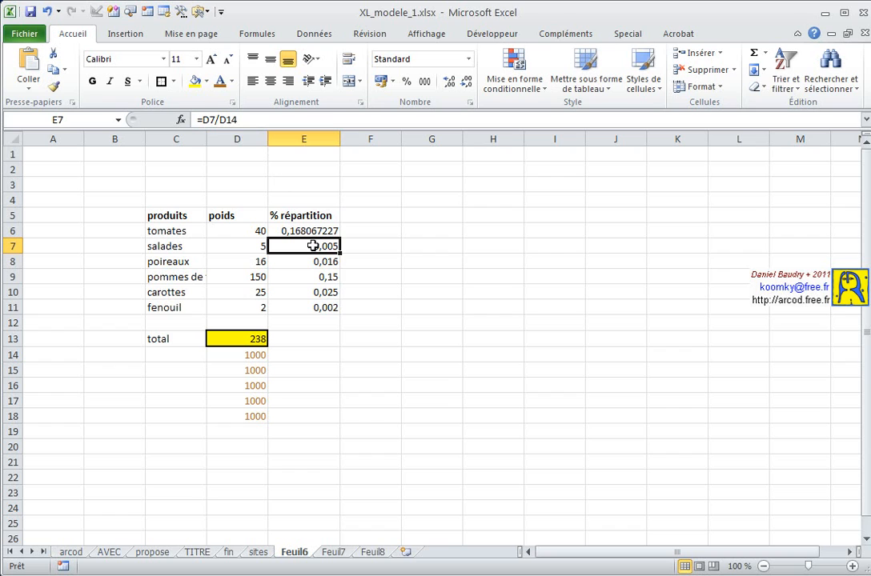
{"action": "key", "text": "F2"}
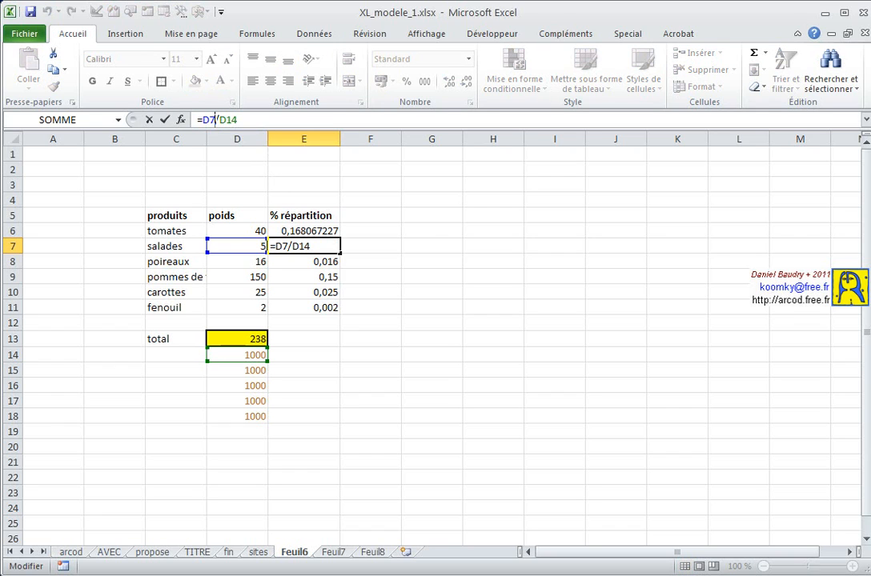
{"action": "left_click", "coordinate": [237, 245]}
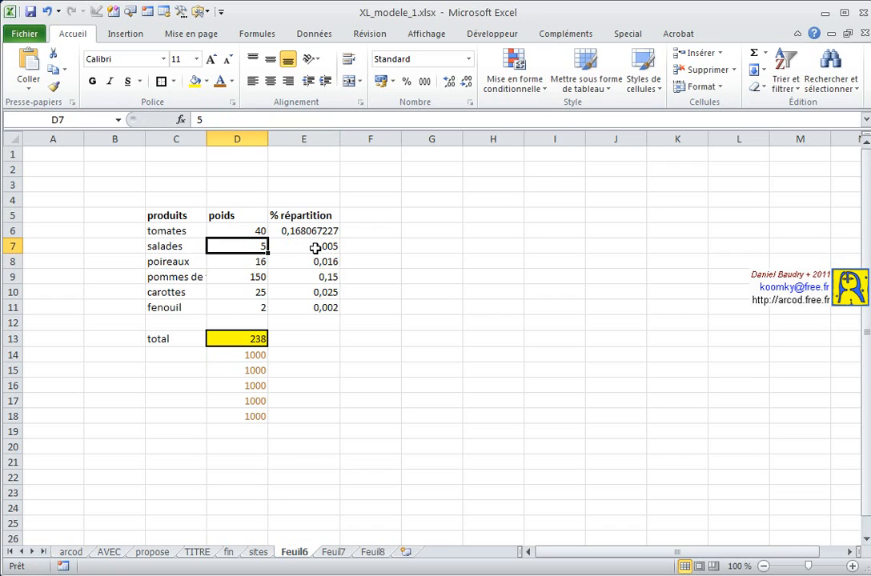
{"action": "left_click", "coordinate": [313, 244]}
{"action": "left_click", "coordinate": [214, 119]}
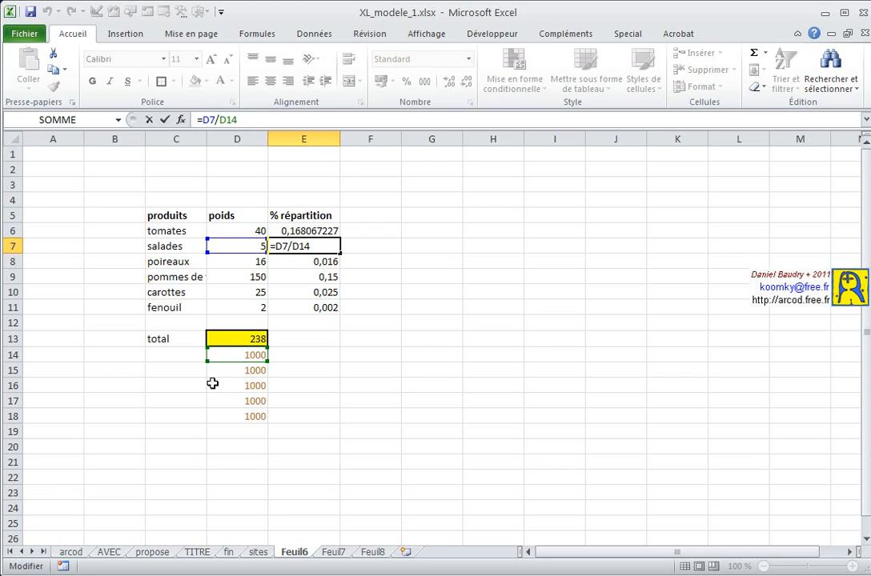
{"action": "key", "text": "Return"}
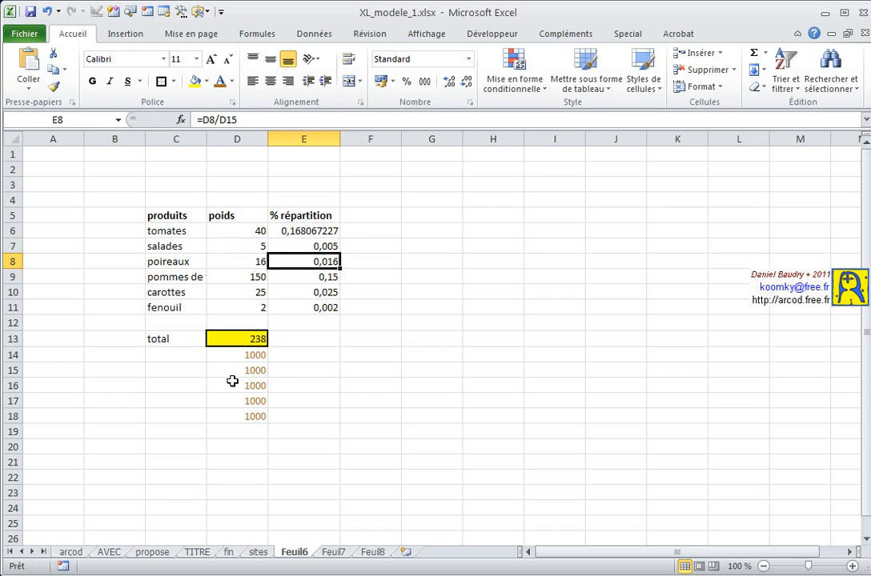
{"action": "left_click", "coordinate": [311, 280]}
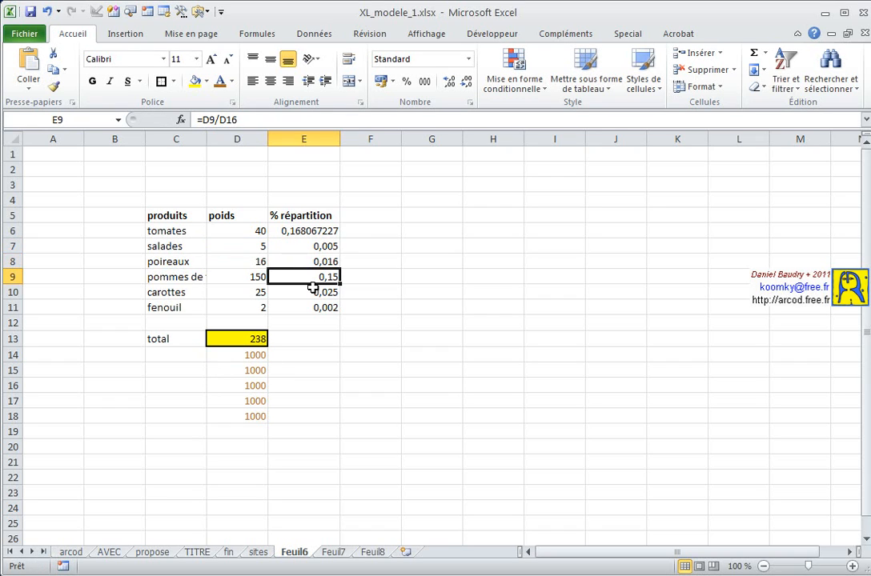
{"action": "left_click", "coordinate": [307, 293]}
{"action": "left_click", "coordinate": [300, 308]}
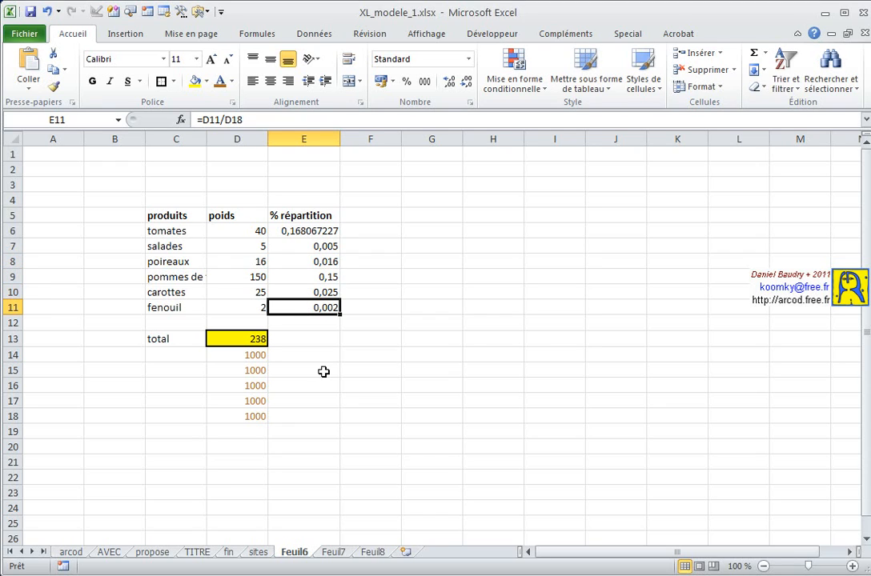
- Trace the relative offset behind E6's formula by stepping down the weights column from D6 towards the total in D13
{"action": "left_click", "coordinate": [307, 232]}
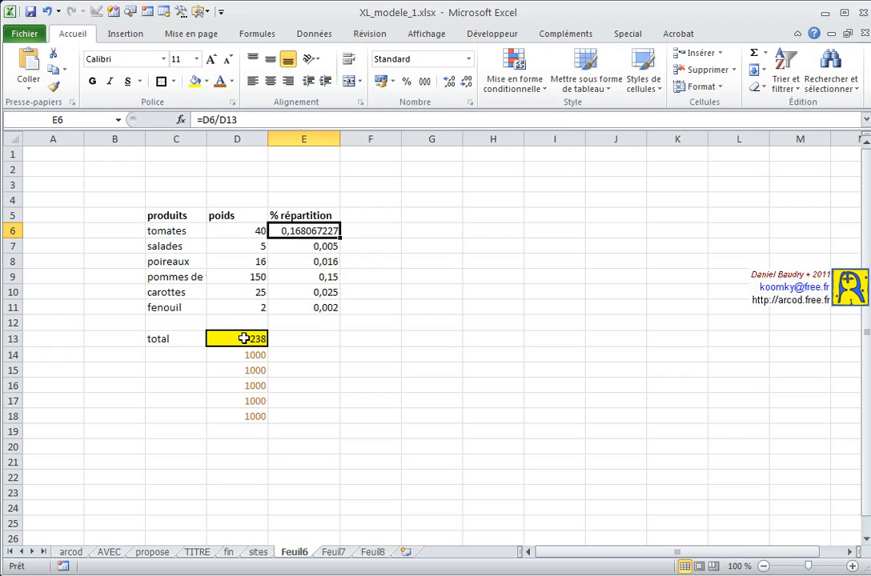
{"action": "left_click", "coordinate": [250, 231]}
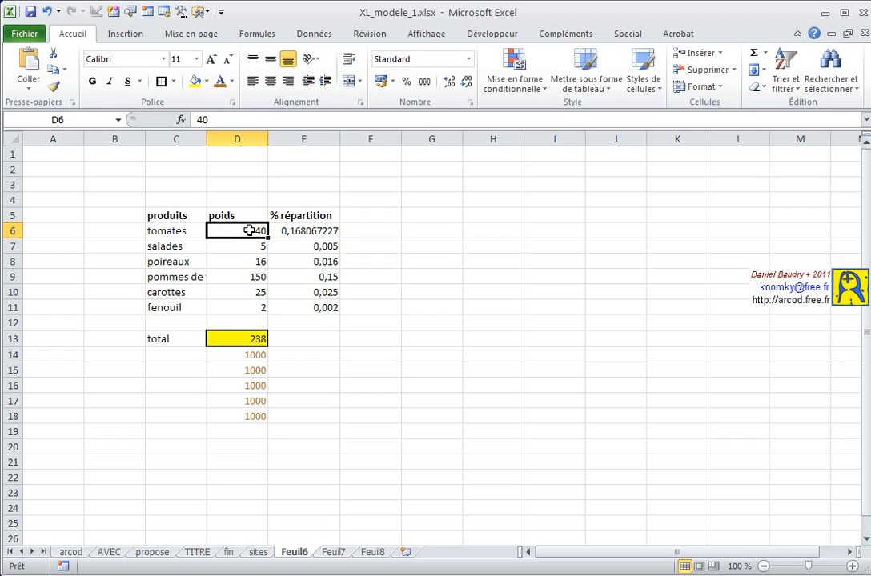
{"action": "left_click", "coordinate": [237, 340]}
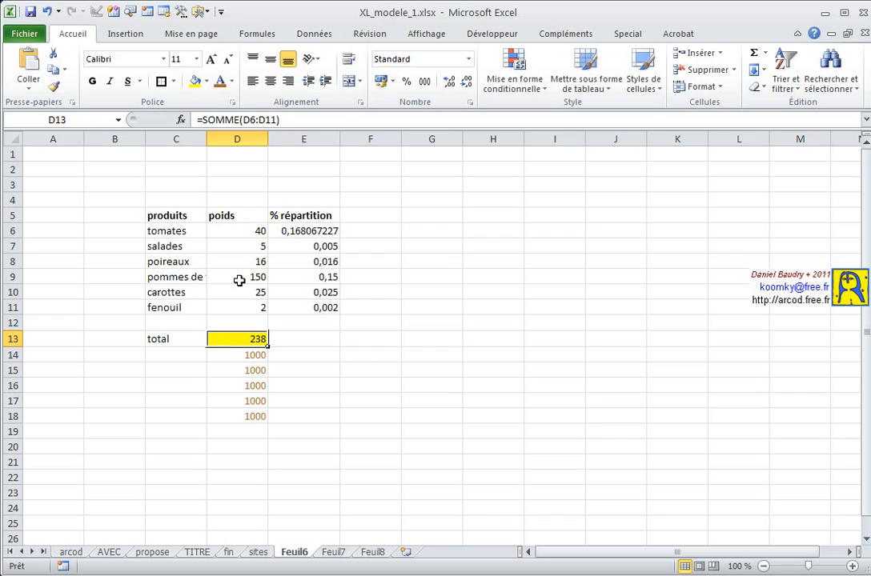
{"action": "left_click", "coordinate": [241, 246]}
{"action": "left_click", "coordinate": [243, 264]}
{"action": "left_click", "coordinate": [236, 277]}
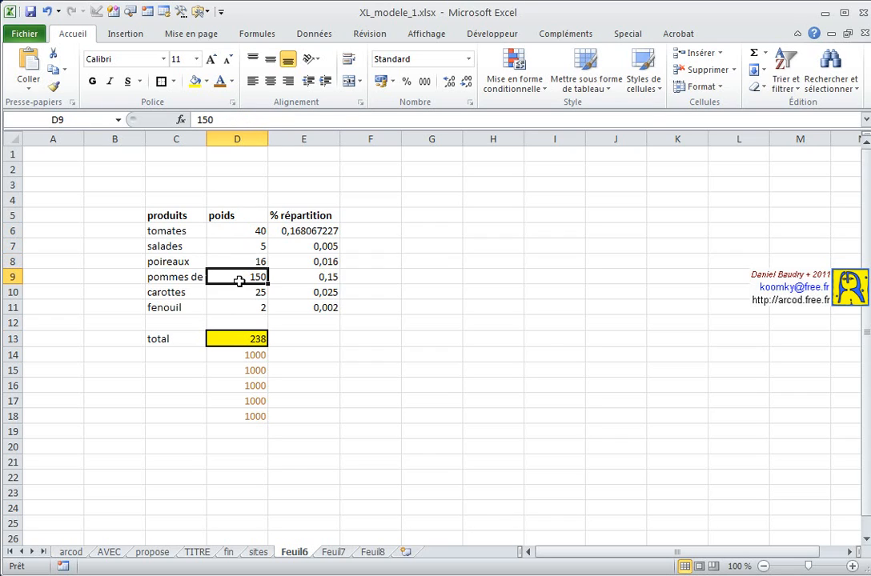
{"action": "left_click", "coordinate": [237, 291]}
{"action": "left_click", "coordinate": [236, 308]}
{"action": "left_click", "coordinate": [238, 323]}
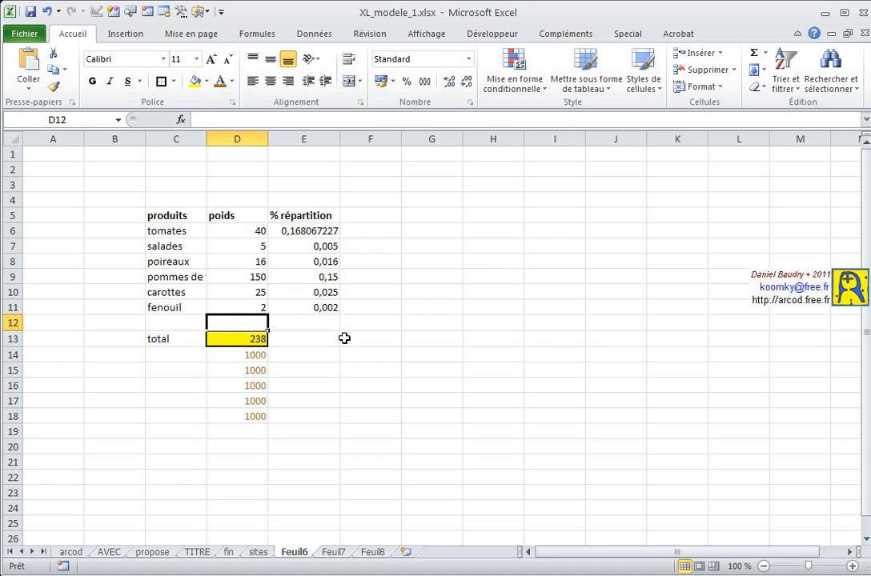
- Trace the same relative offset for E7's formula by stepping down column D to its divisor cell D14
{"action": "left_click", "coordinate": [316, 245]}
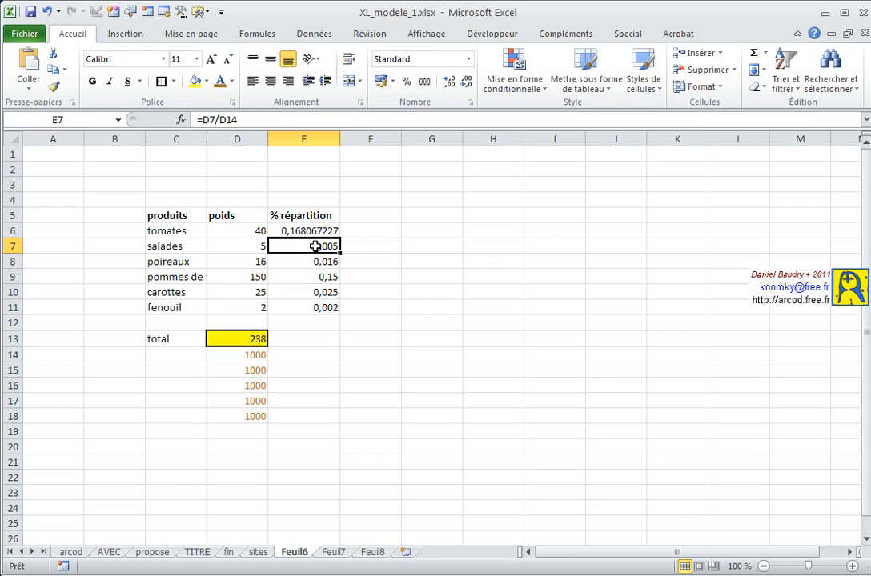
{"action": "left_click", "coordinate": [239, 260]}
{"action": "left_click", "coordinate": [237, 277]}
{"action": "left_click", "coordinate": [239, 294]}
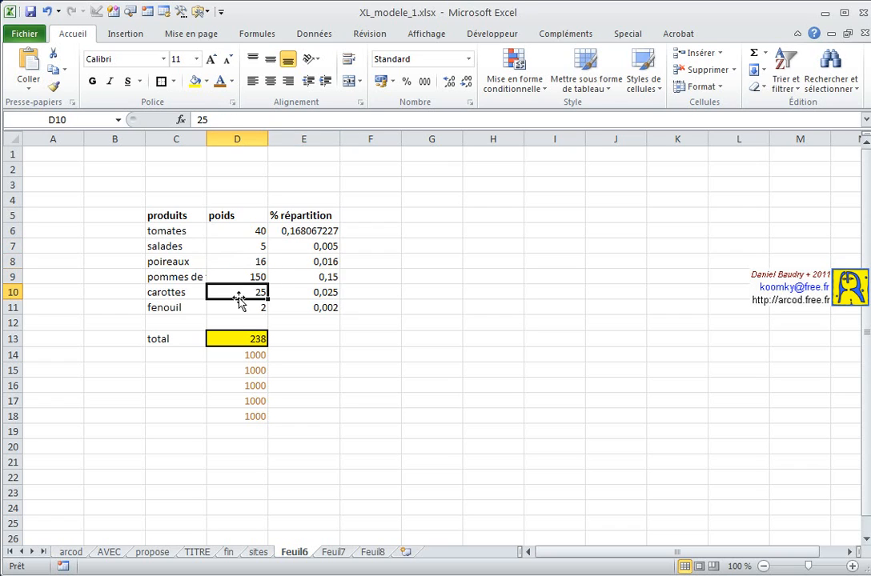
{"action": "left_click", "coordinate": [237, 308]}
{"action": "left_click", "coordinate": [236, 323]}
{"action": "left_click", "coordinate": [237, 339]}
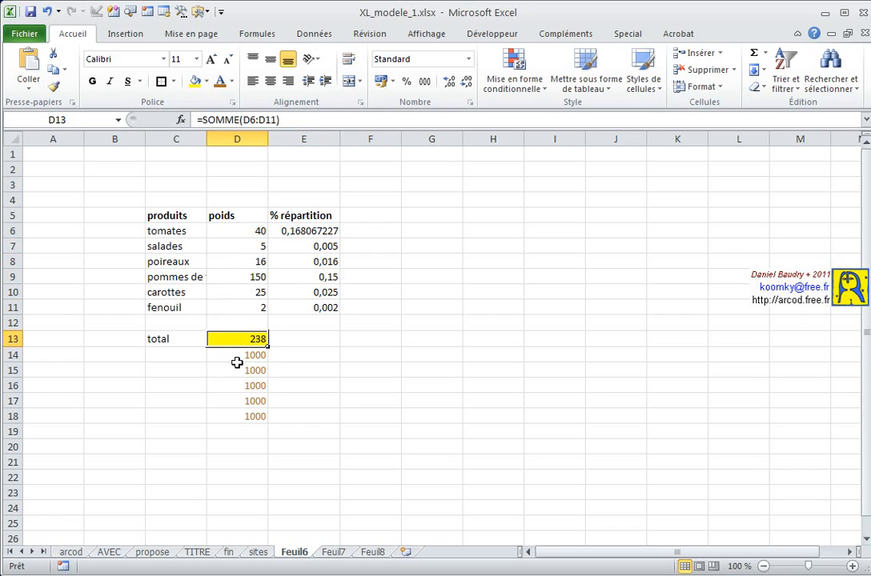
{"action": "left_click", "coordinate": [232, 355]}
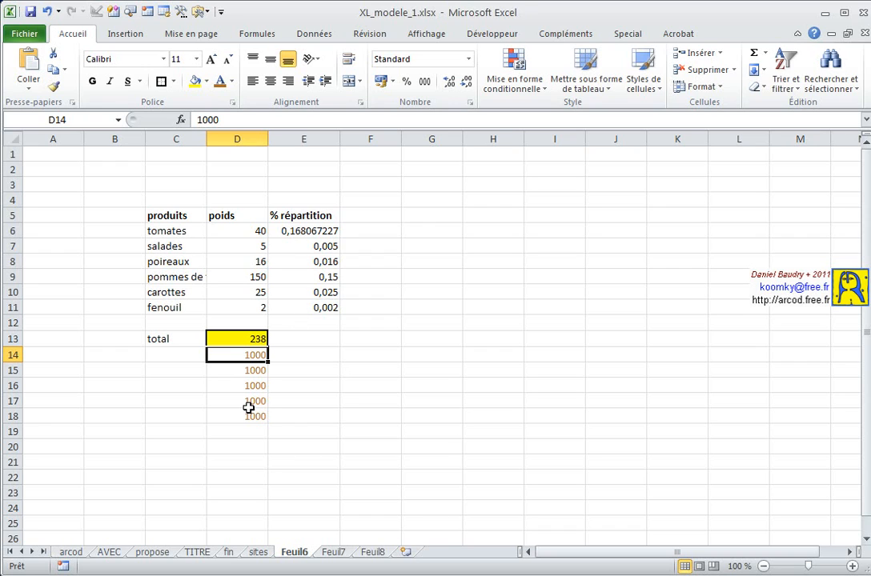
- Lock the row of the total reference in E6's formula so it reads =D6/D$13
{"action": "left_click", "coordinate": [235, 338]}
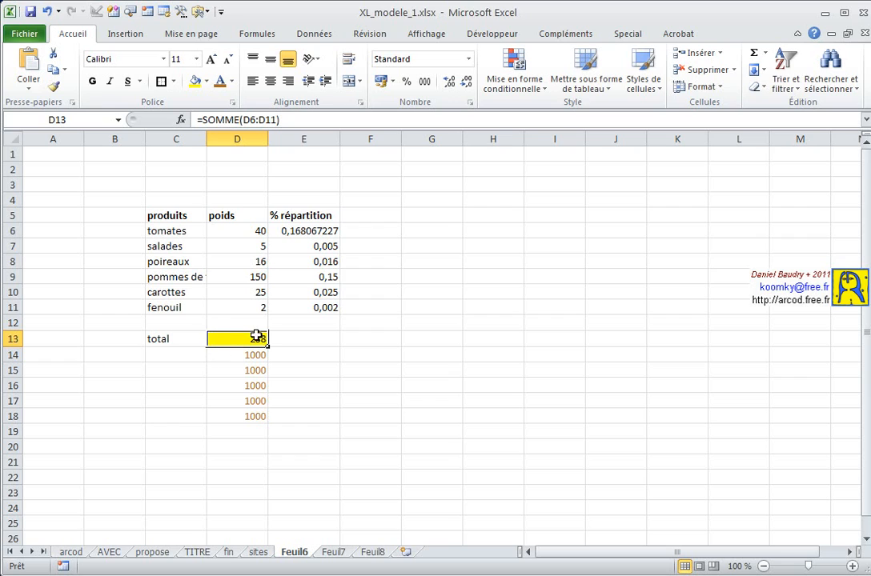
{"action": "left_click", "coordinate": [302, 231]}
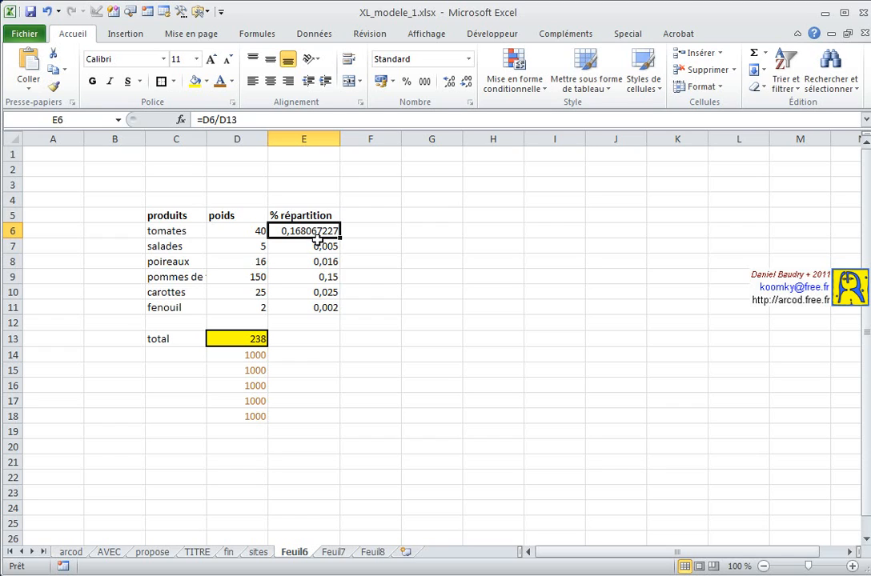
{"action": "left_click", "coordinate": [240, 339]}
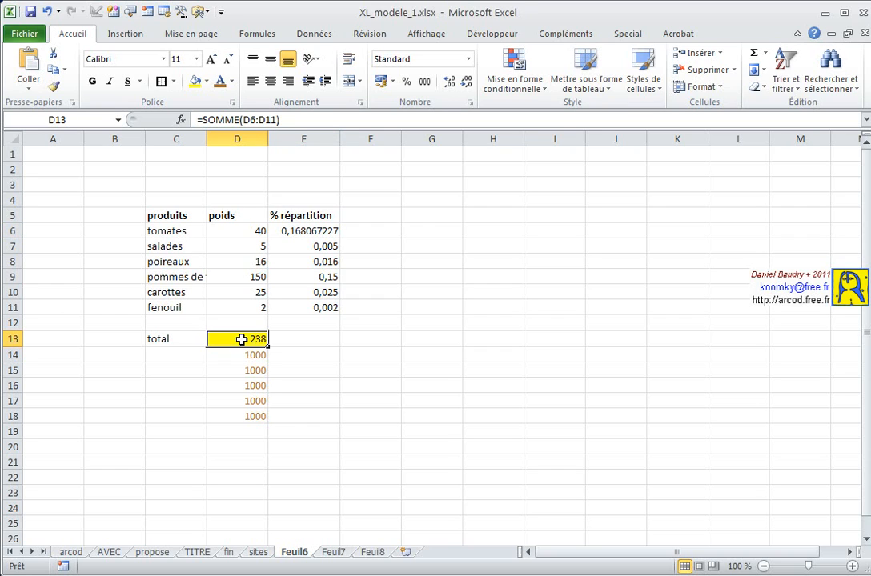
{"action": "left_click", "coordinate": [304, 231]}
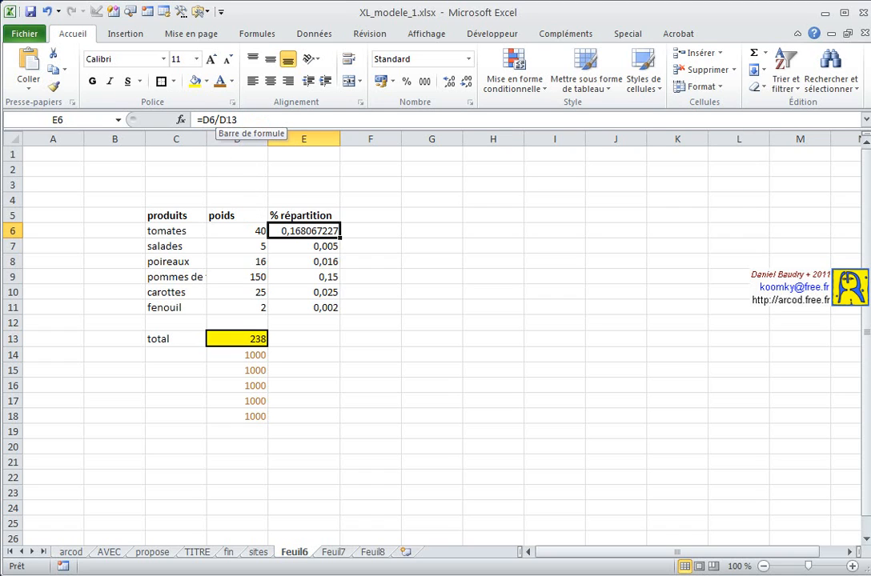
{"action": "left_click", "coordinate": [226, 119]}
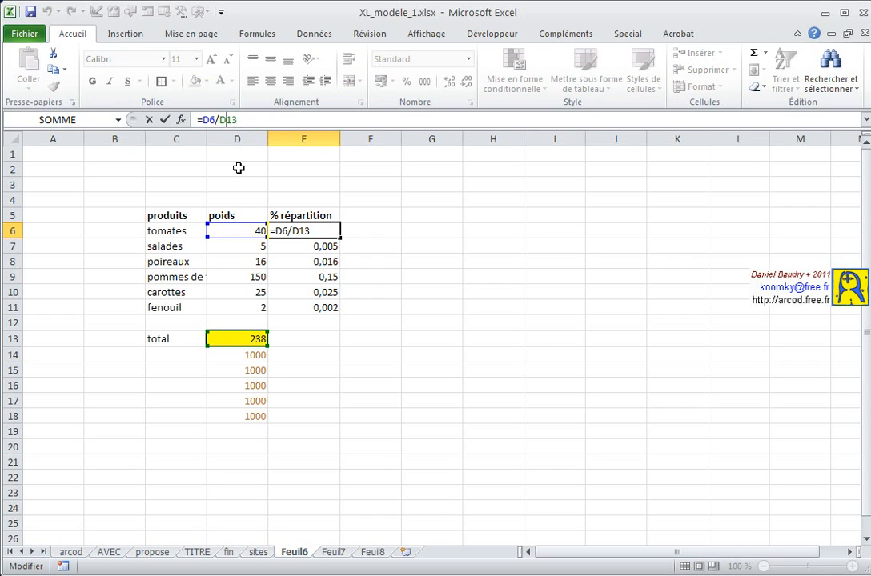
{"action": "type", "text": "$"}
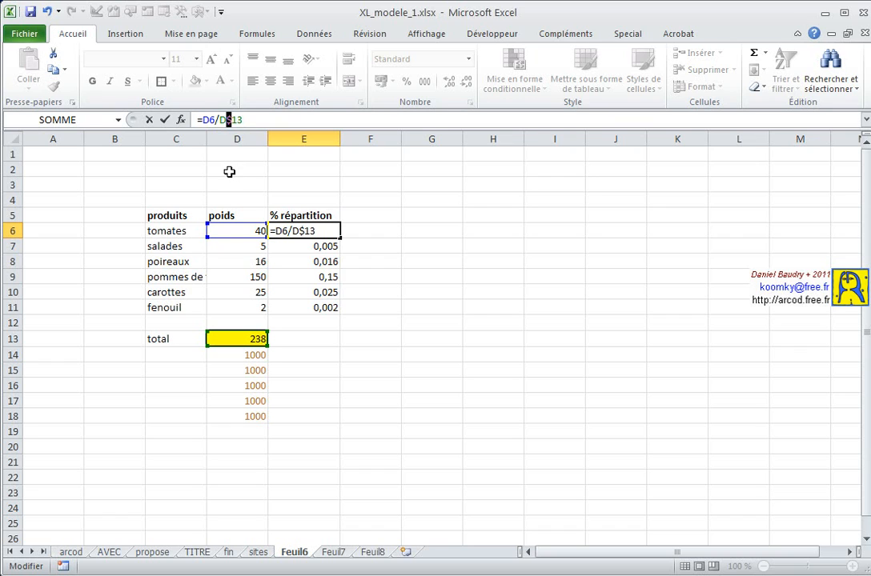
{"action": "key", "text": "Return"}
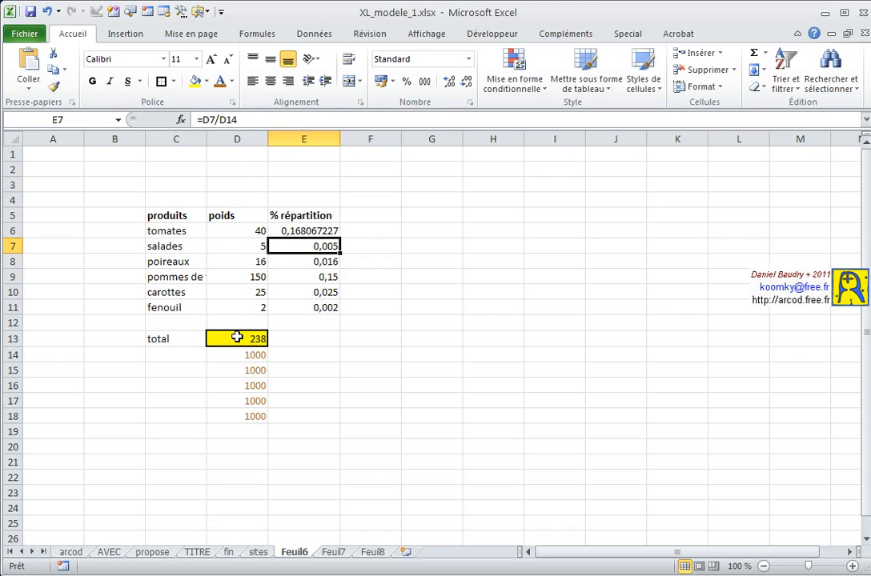
- Copy E6's formula with the locked total row down through E11, replacing the previous share formulas
{"action": "left_click", "coordinate": [234, 340]}
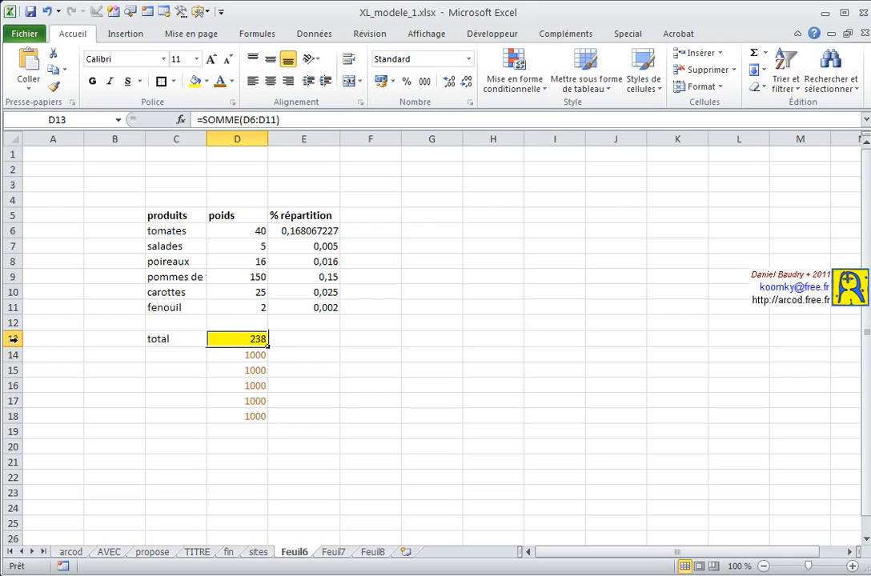
{"action": "left_click", "coordinate": [311, 230]}
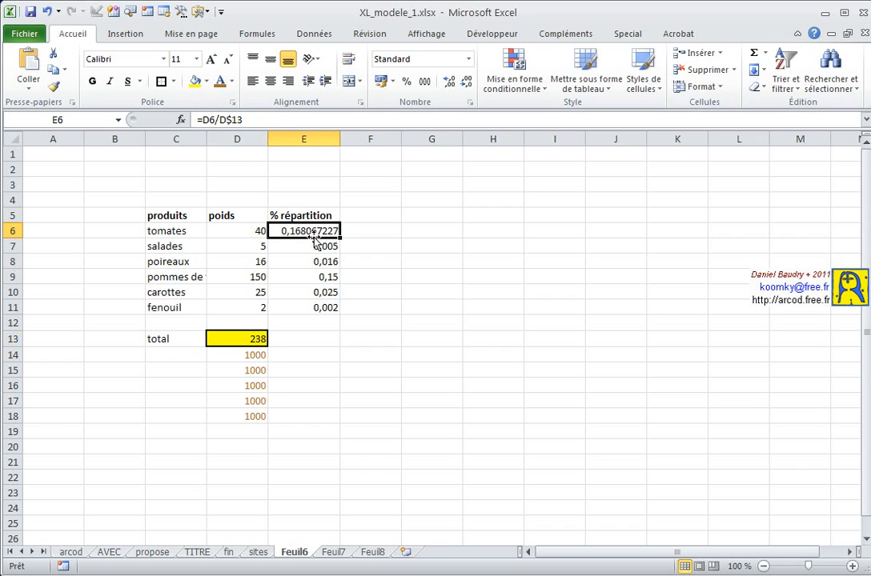
{"action": "left_click_drag", "start_coordinate": [341, 236], "coordinate": [336, 313]}
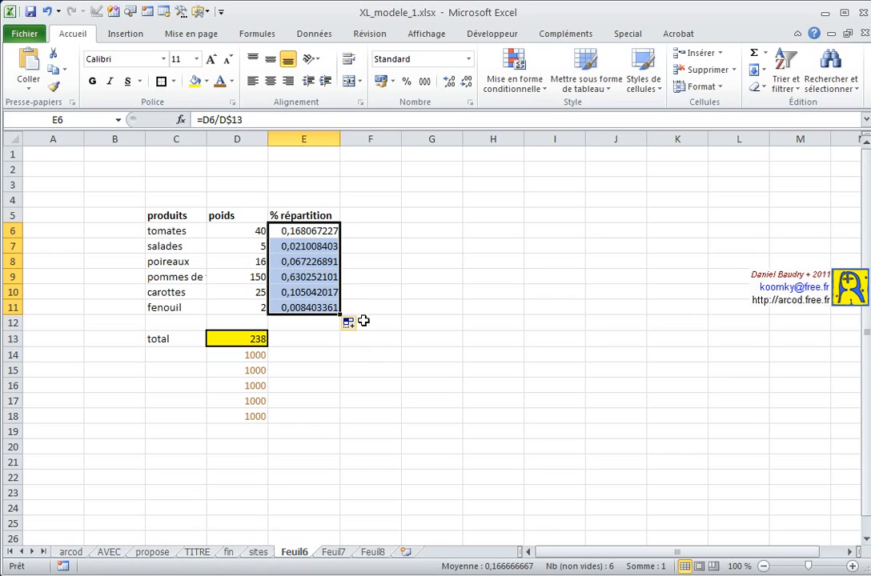
{"action": "left_click", "coordinate": [373, 366]}
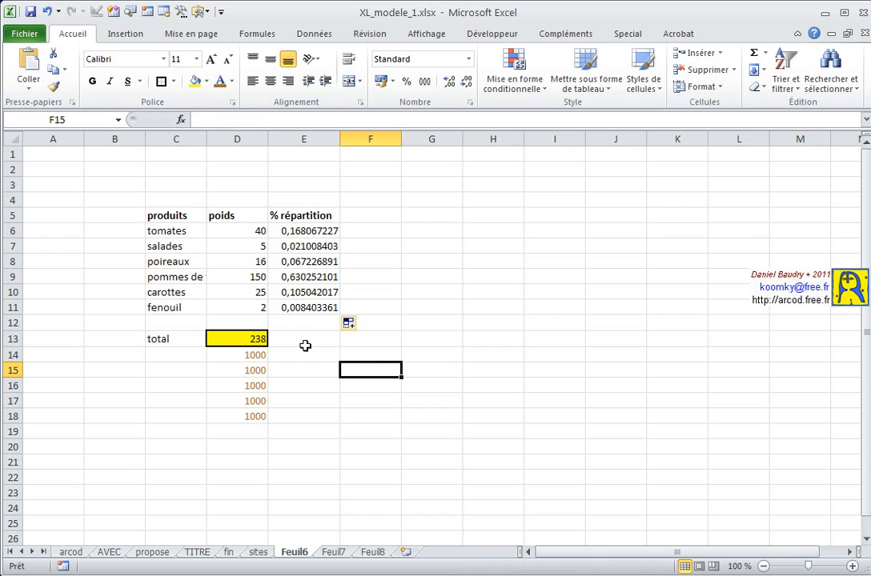
- Copy the total formula from D13 across to E13 to sum the % répartition column
{"action": "left_click", "coordinate": [253, 340]}
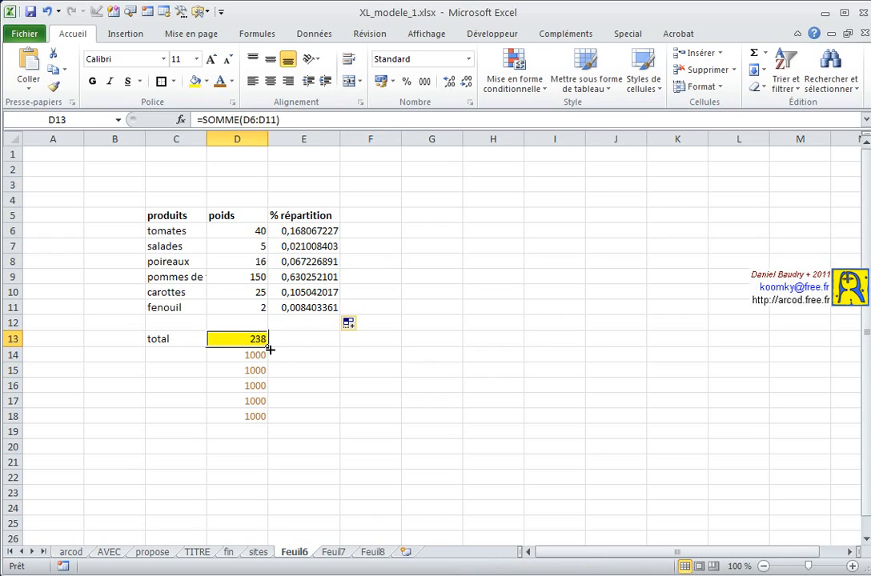
{"action": "left_click_drag", "start_coordinate": [269, 348], "coordinate": [323, 349]}
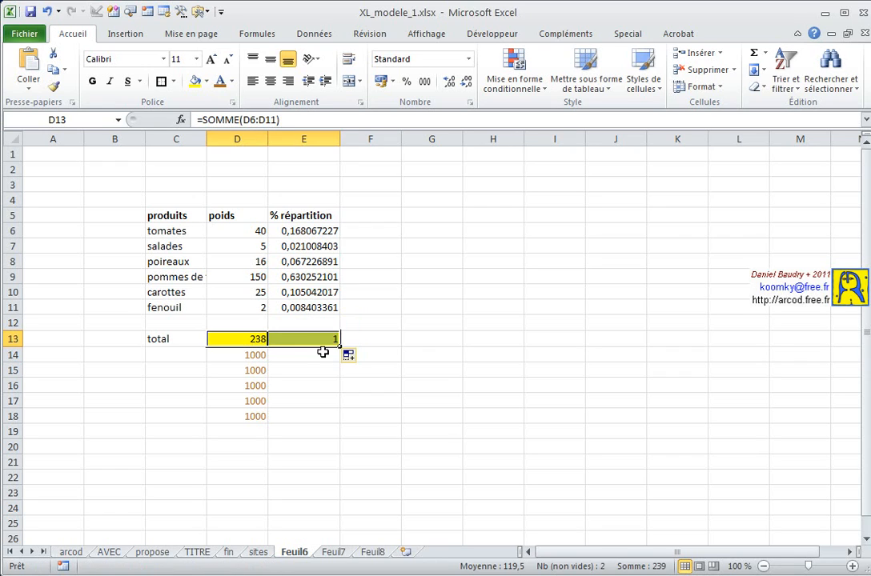
{"action": "left_click", "coordinate": [308, 362]}
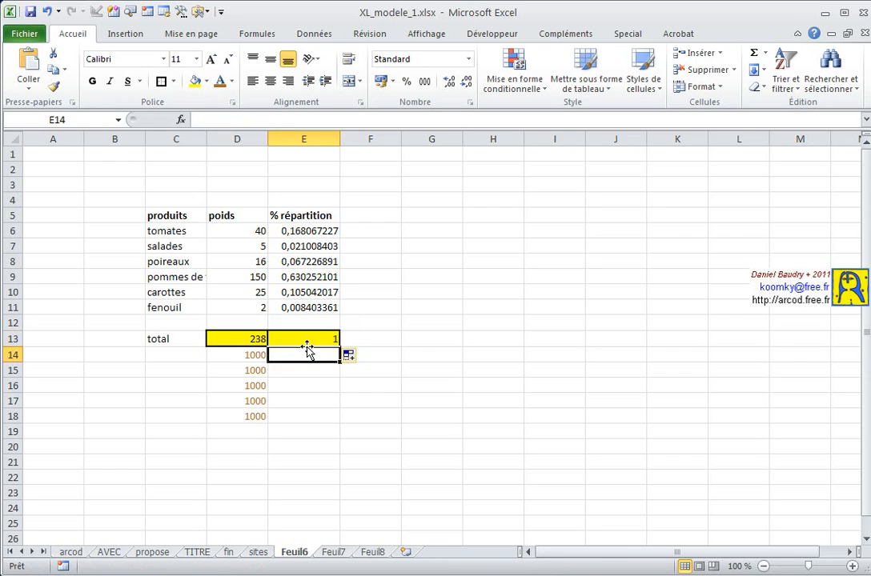
- Format the shares and their total in E6:E13 as percentages with two decimal places
{"action": "left_click_drag", "start_coordinate": [304, 340], "coordinate": [342, 229]}
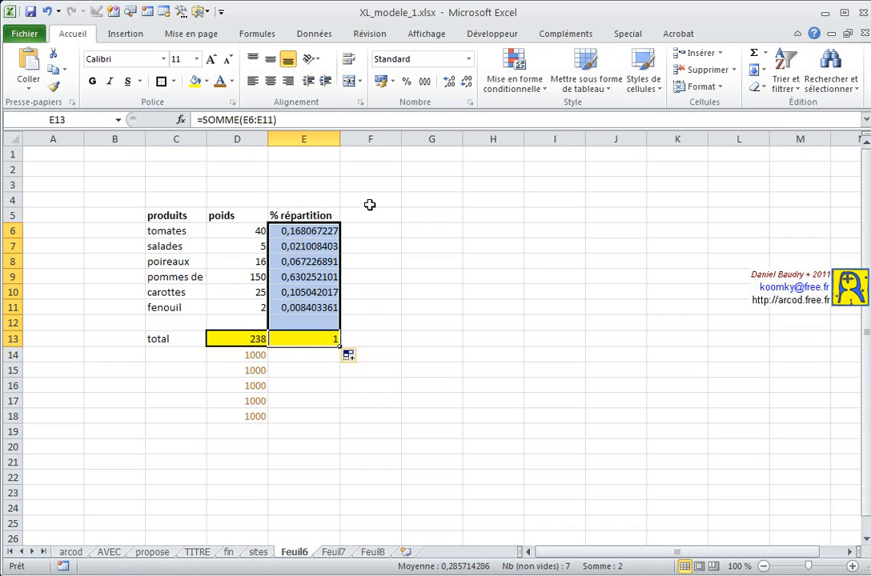
{"action": "left_click", "coordinate": [407, 85]}
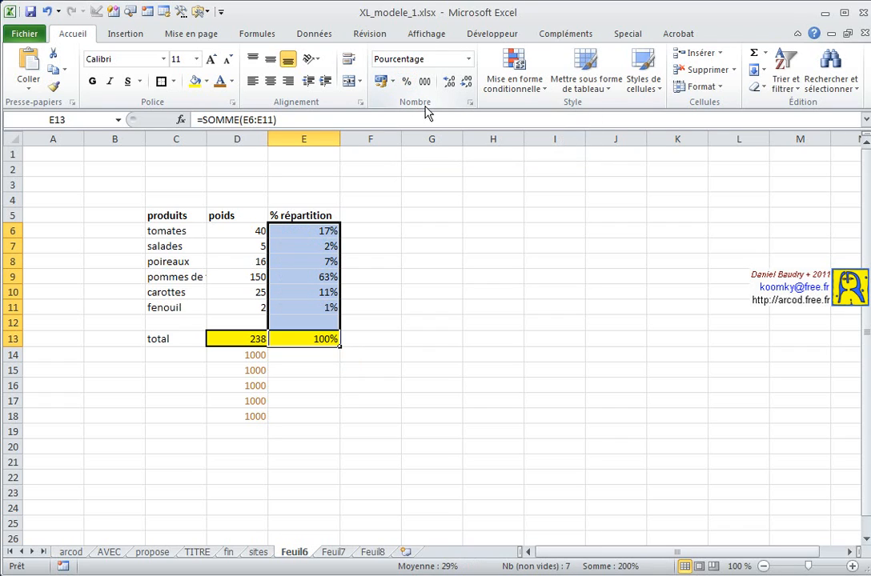
{"action": "left_click", "coordinate": [450, 85]}
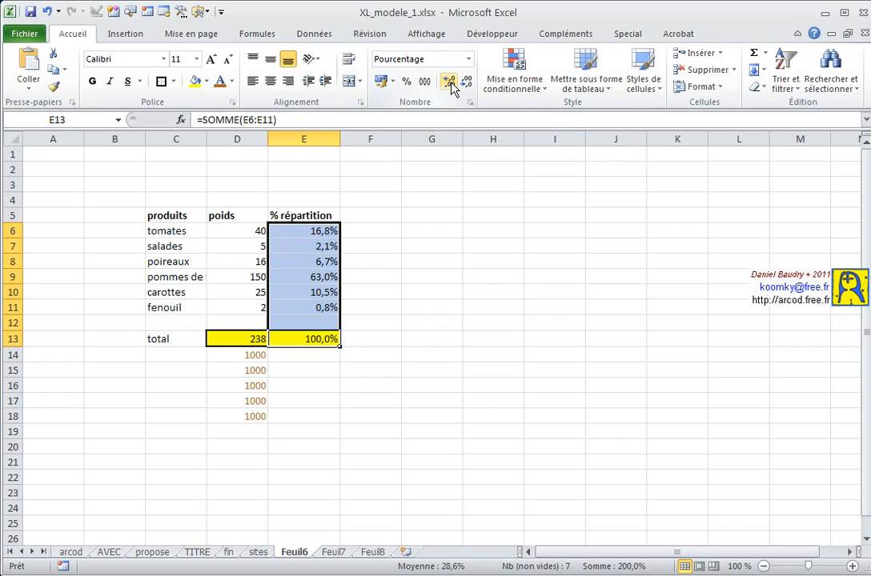
{"action": "left_click", "coordinate": [451, 86]}
{"action": "left_click", "coordinate": [379, 367]}
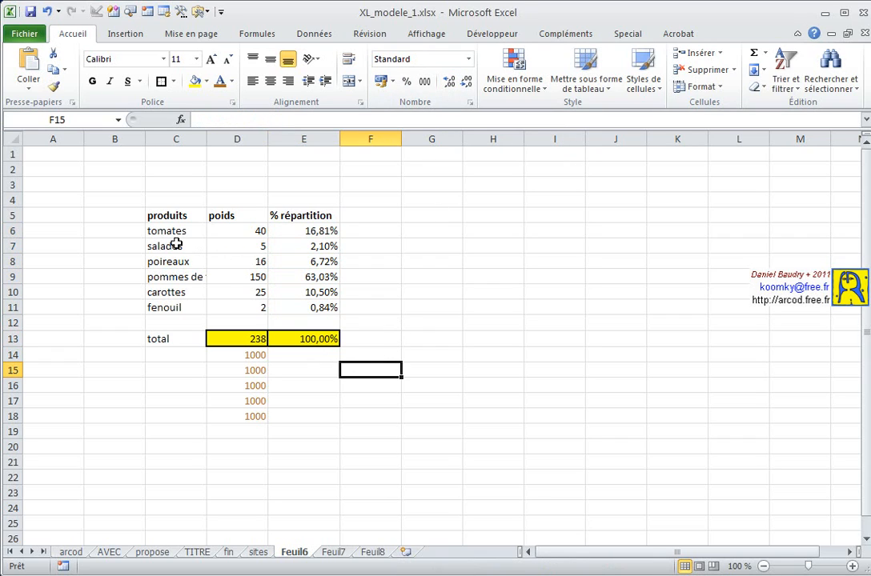
{"action": "left_click", "coordinate": [306, 238]}
{"action": "left_click_drag", "start_coordinate": [307, 237], "coordinate": [306, 312]}
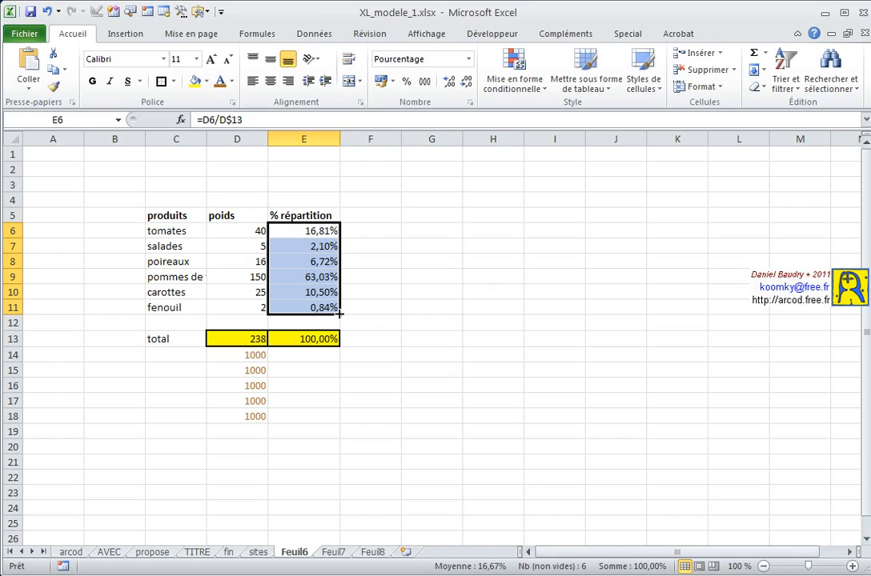
{"action": "left_click", "coordinate": [372, 340]}
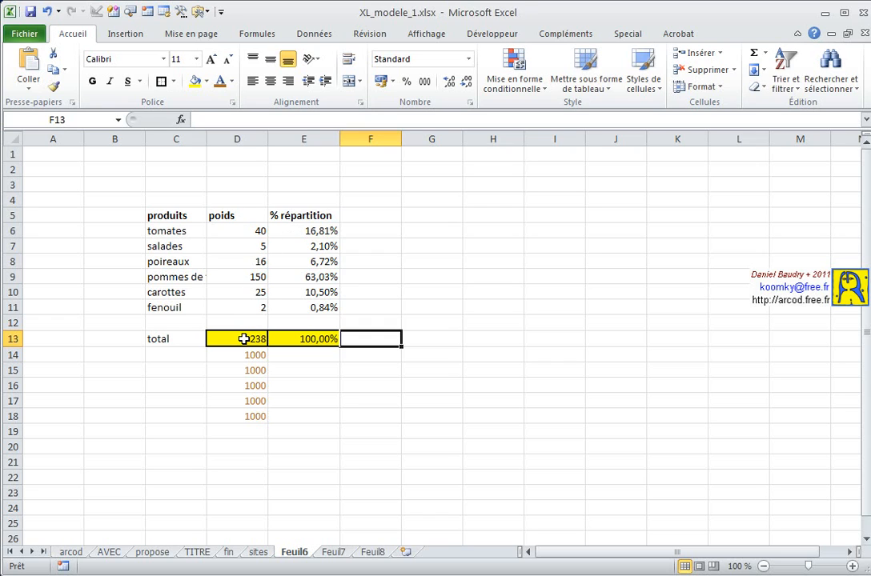
- Make the total reference in E6's formula fully absolute as =D6/$D$13, and switch to the fin sheet
{"action": "left_click", "coordinate": [305, 230]}
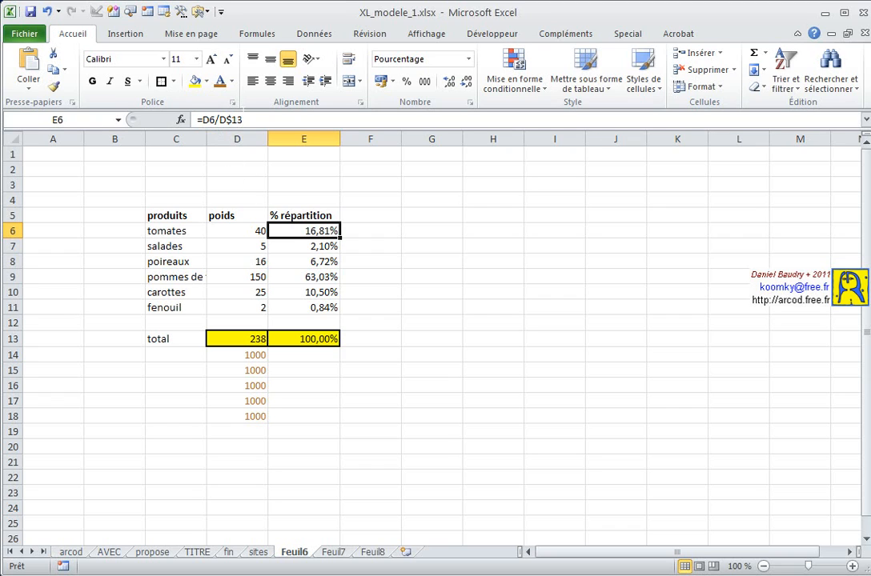
{"action": "left_click_drag", "start_coordinate": [243, 120], "coordinate": [231, 119]}
{"action": "left_click", "coordinate": [226, 119]}
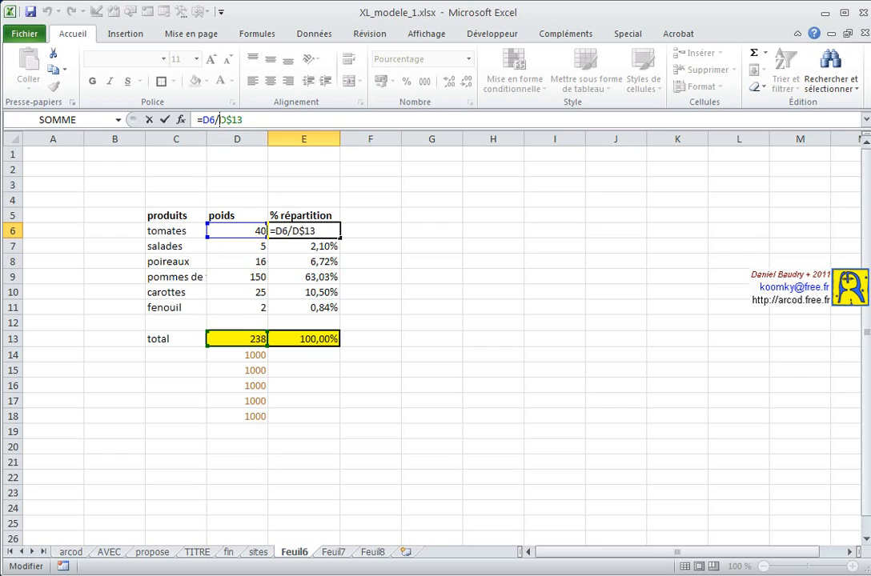
{"action": "type", "text": "$"}
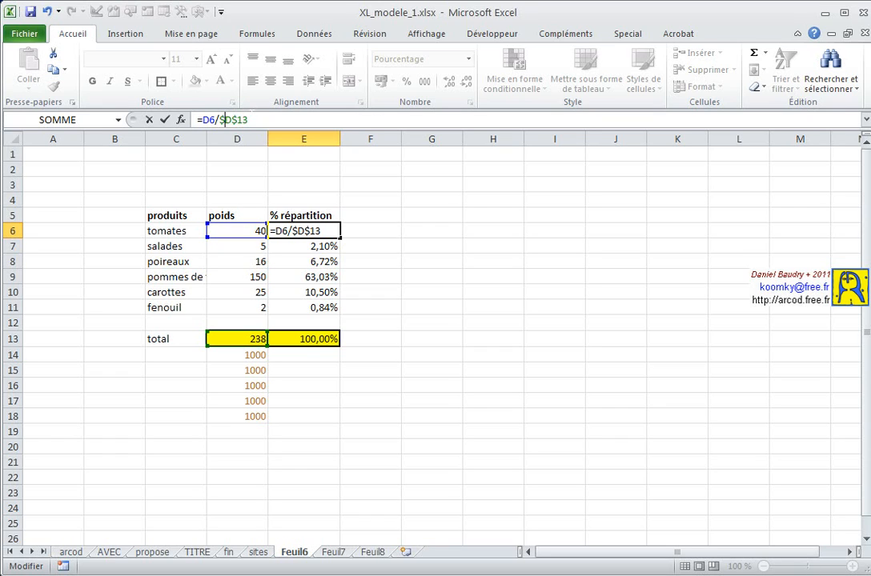
{"action": "left_click", "coordinate": [229, 552]}
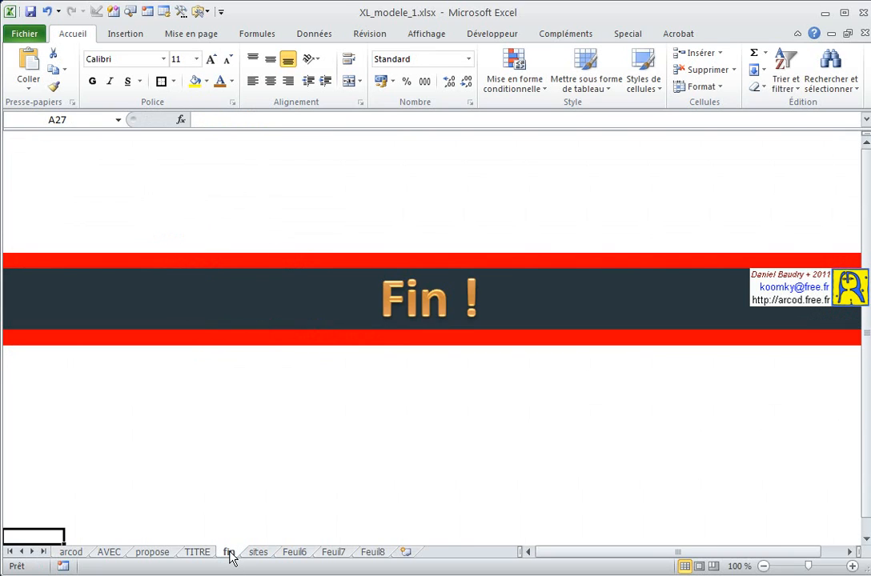